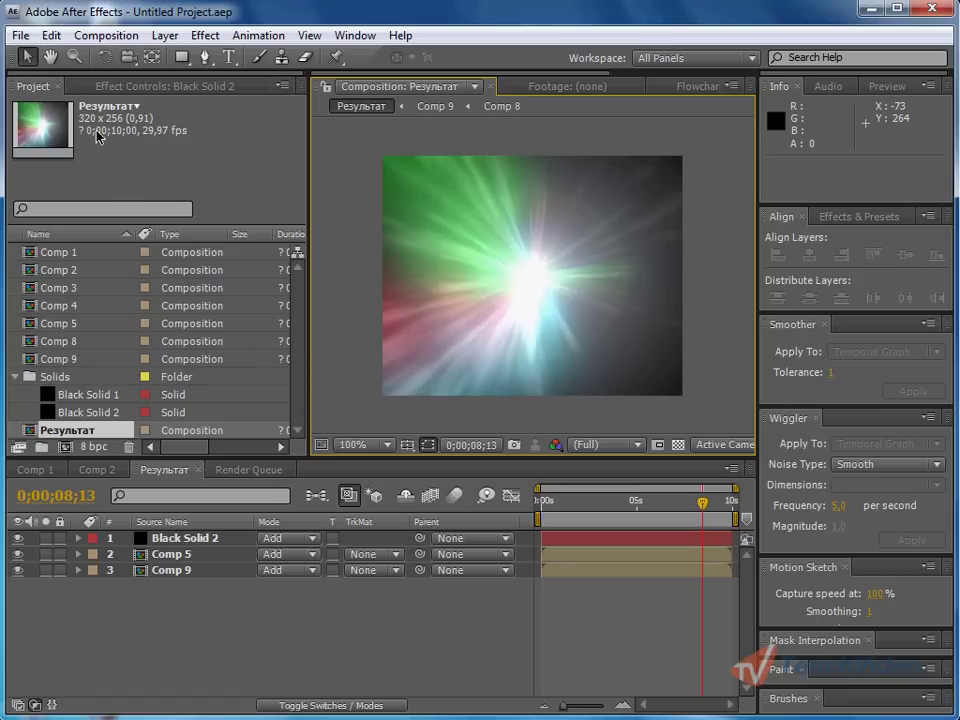
Step: Show the Edit menu's Preferences submenu listing General through Audio Output Mapping
{"action": "left_click", "coordinate": [49, 35]}
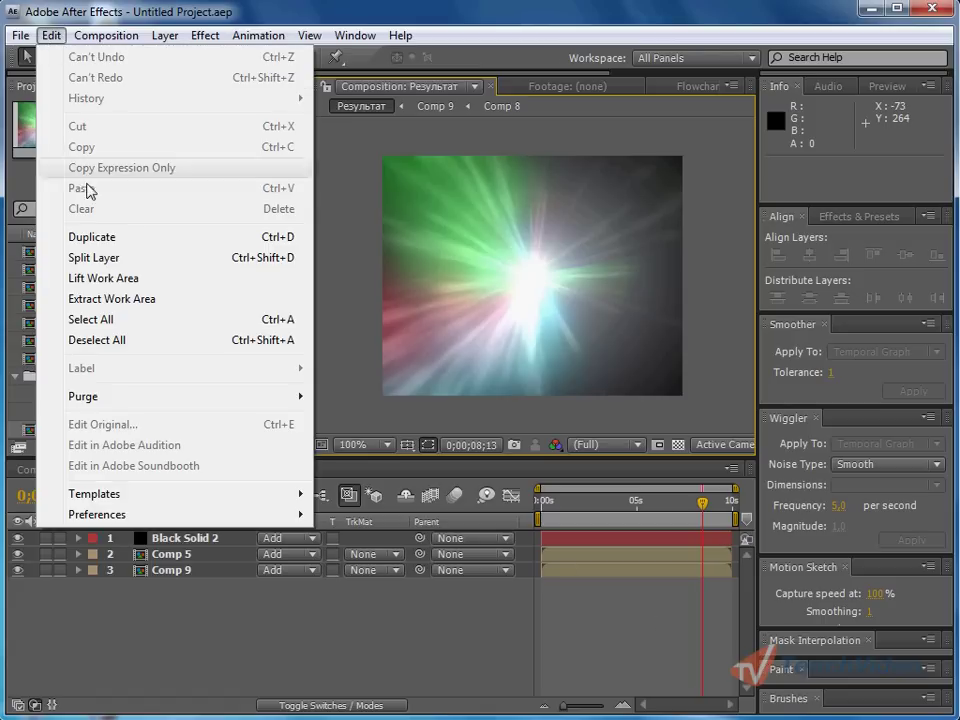
{"action": "mouse_move", "coordinate": [136, 516]}
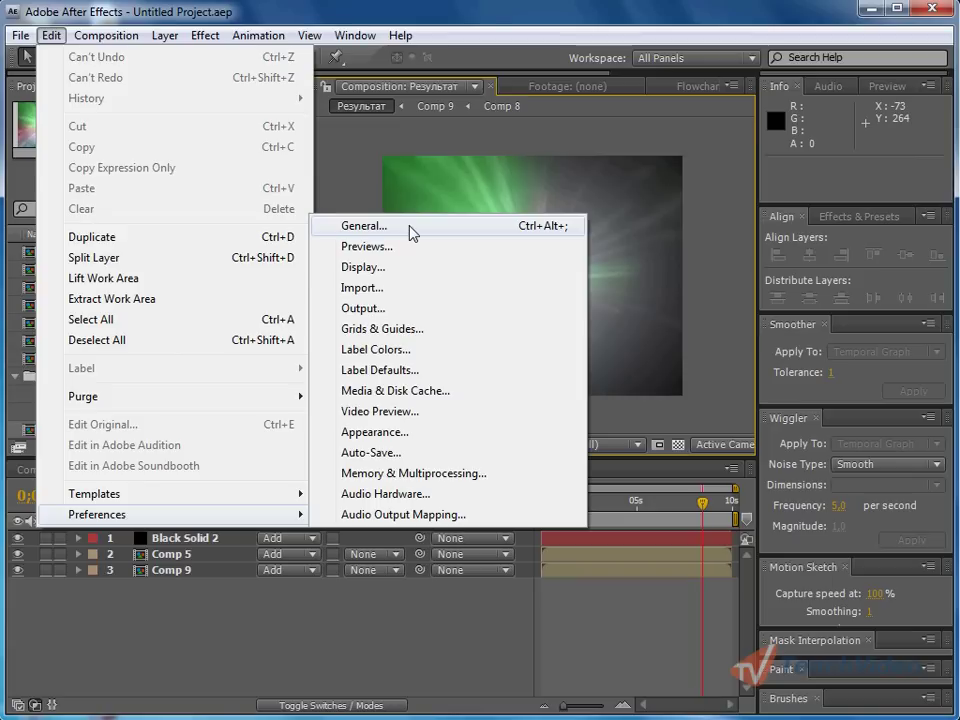
Step: Open Preferences on the General page and place the caret in Levels of Undo (32)
{"action": "left_click", "coordinate": [412, 230]}
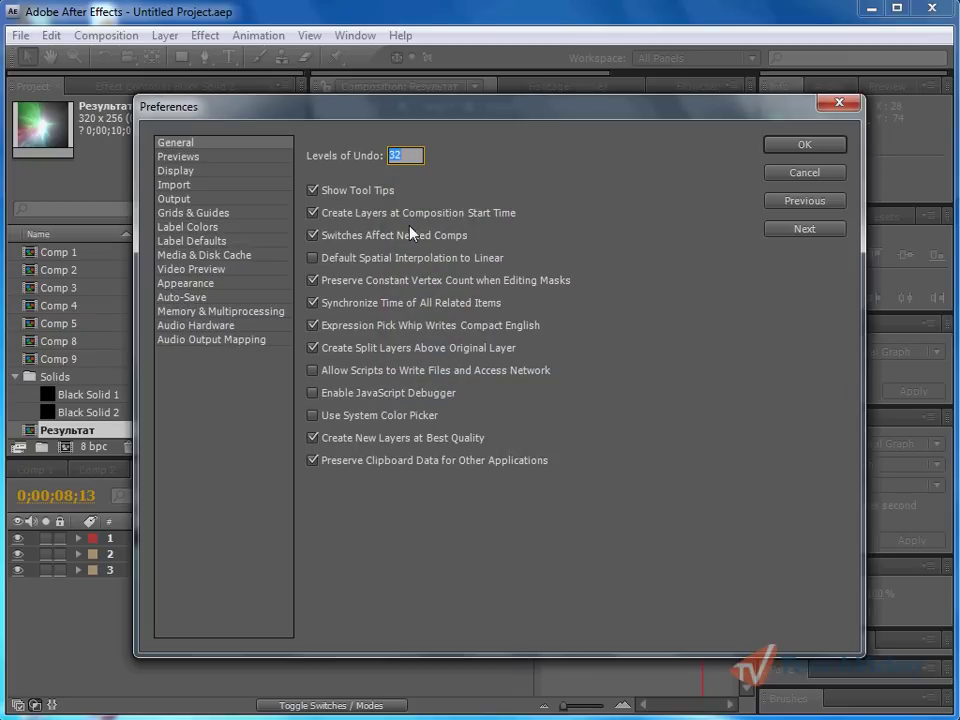
{"action": "left_click", "coordinate": [203, 146]}
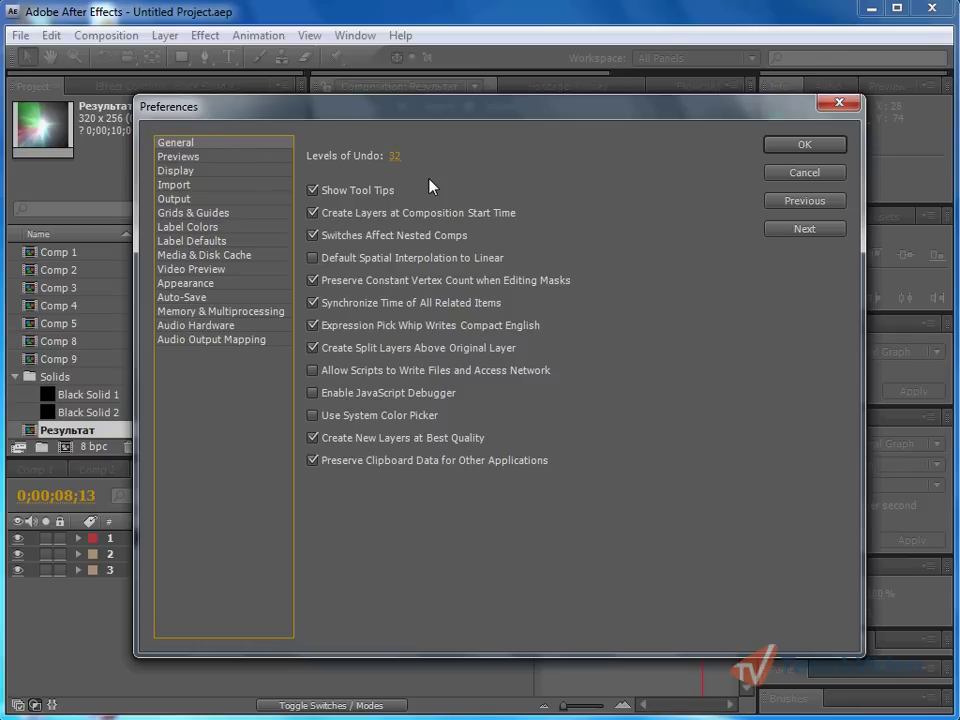
{"action": "left_click", "coordinate": [395, 158]}
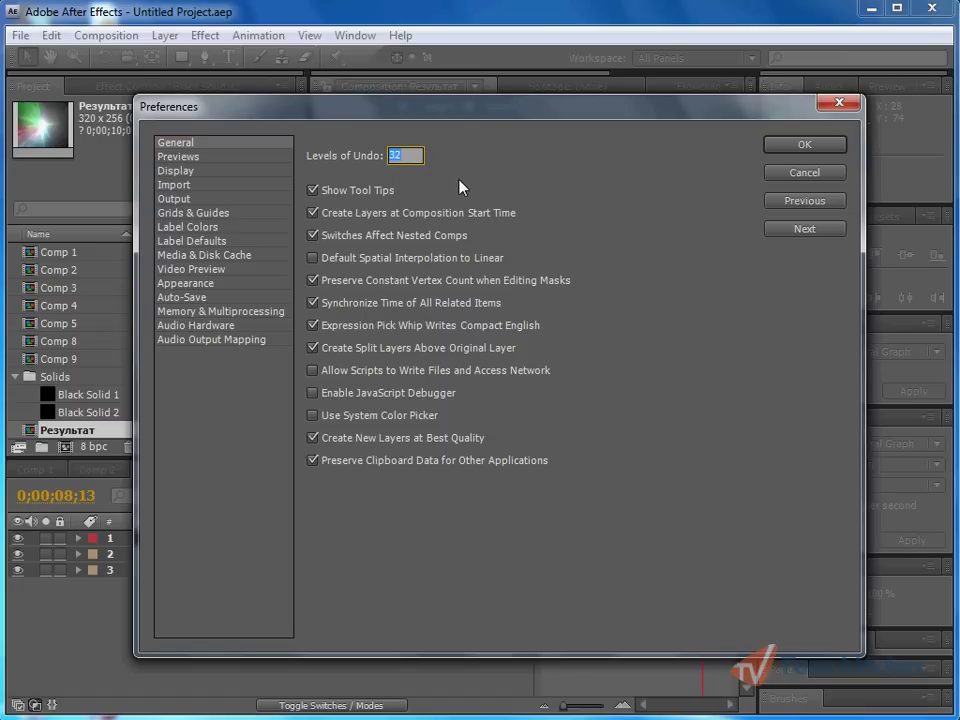
{"action": "left_click", "coordinate": [426, 158]}
Step: Review the Previews page, keeping Adaptive Resolution Limit at 1/4, then move to Display
{"action": "left_click", "coordinate": [204, 157]}
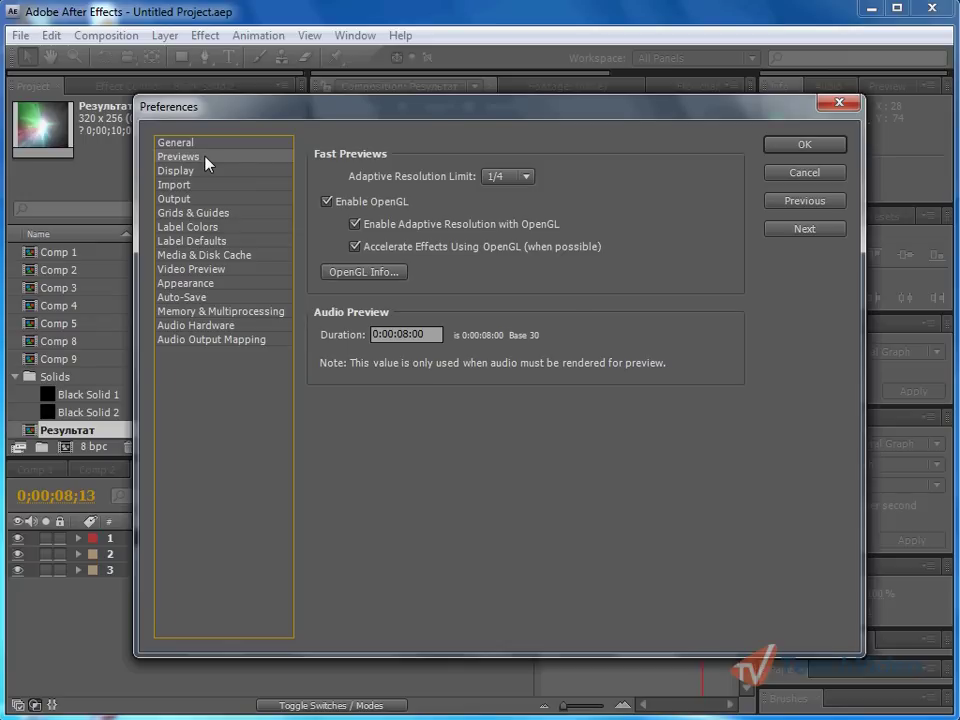
{"action": "left_click", "coordinate": [529, 178]}
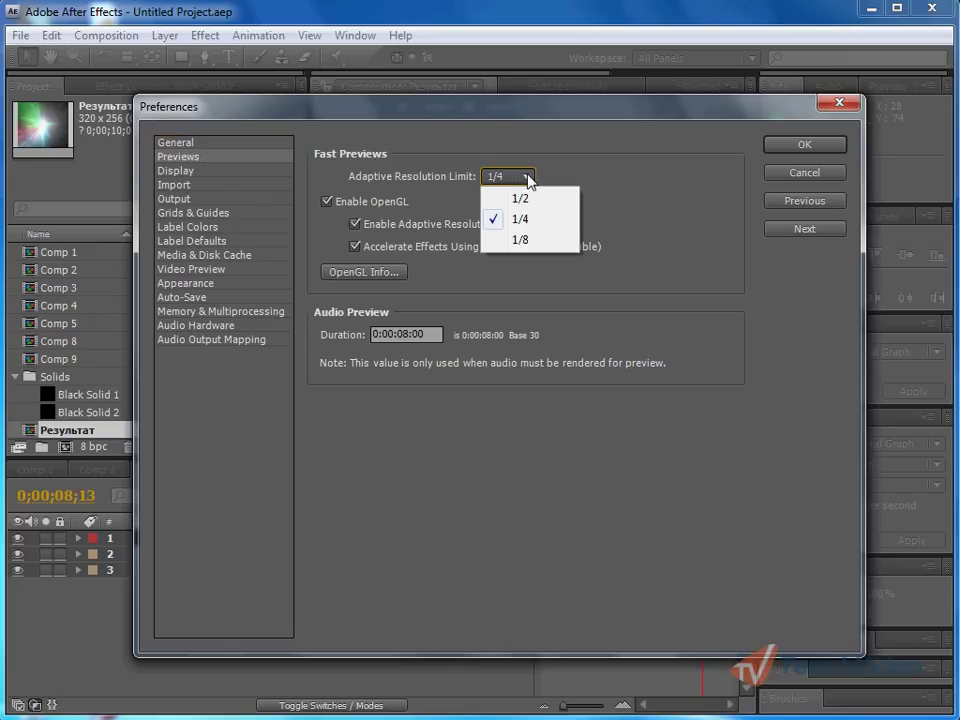
{"action": "left_click", "coordinate": [529, 180]}
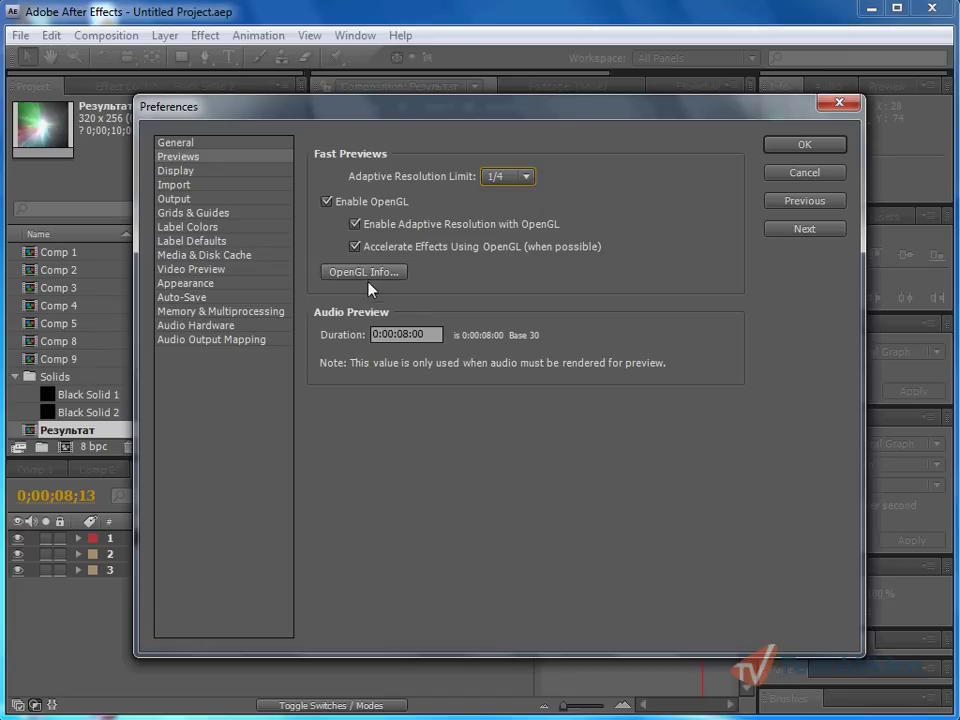
{"action": "left_click", "coordinate": [426, 333]}
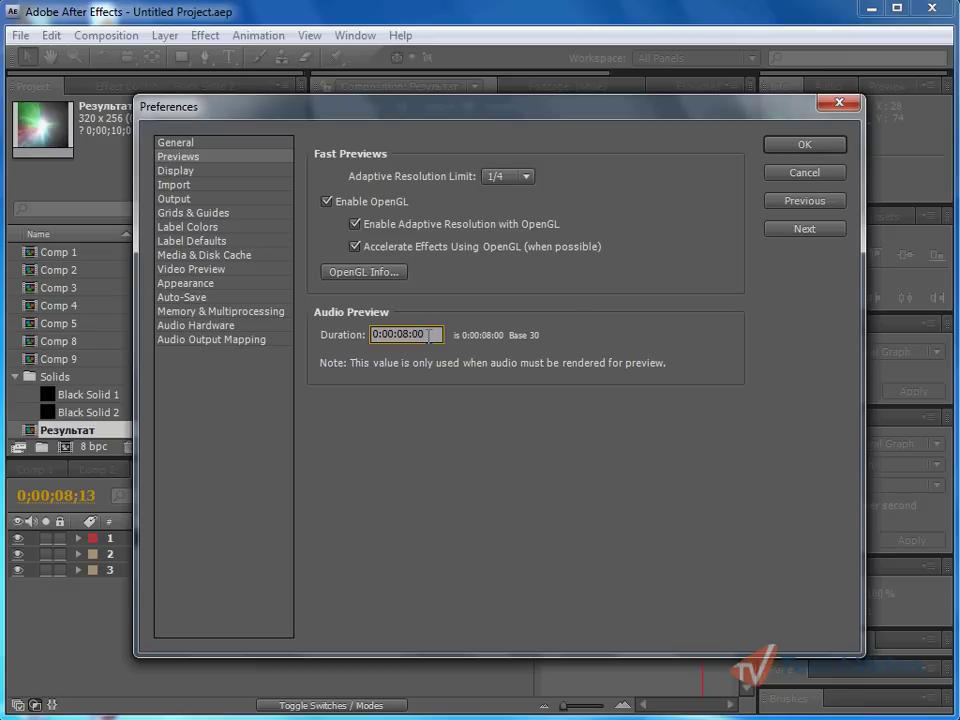
{"action": "left_click", "coordinate": [190, 176]}
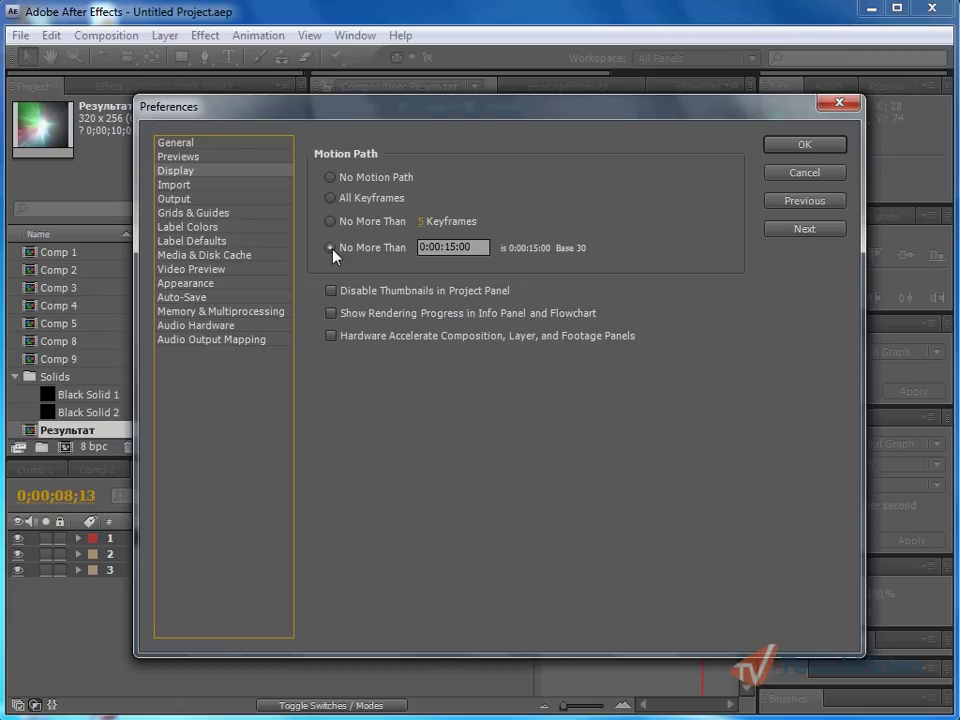
Step: Step through the Import page and on to the Output page
{"action": "left_click", "coordinate": [210, 186]}
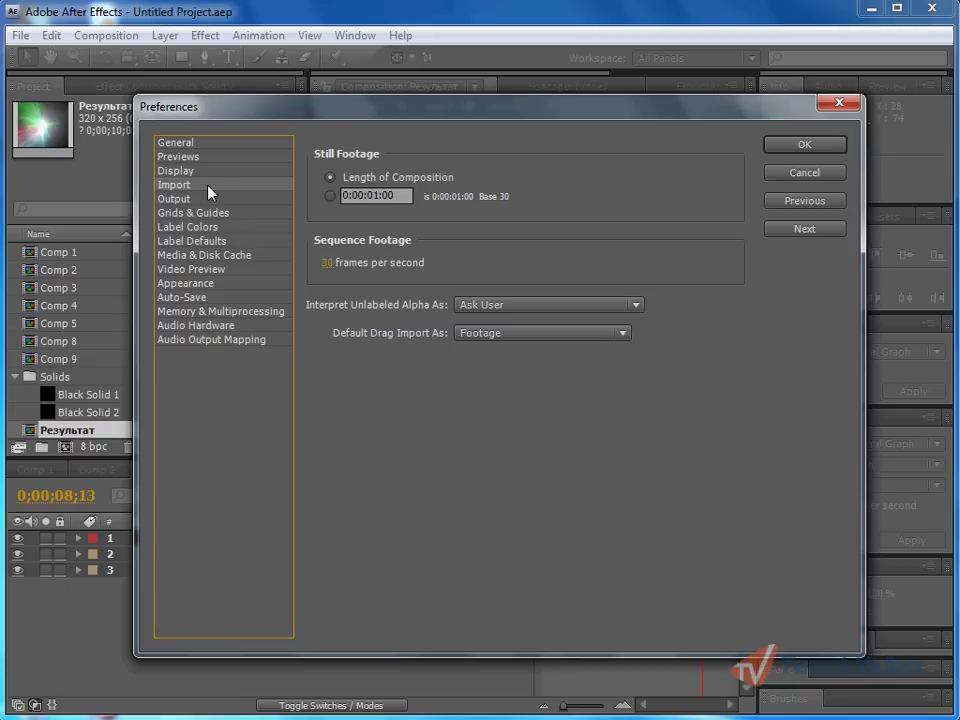
{"action": "left_click", "coordinate": [207, 203]}
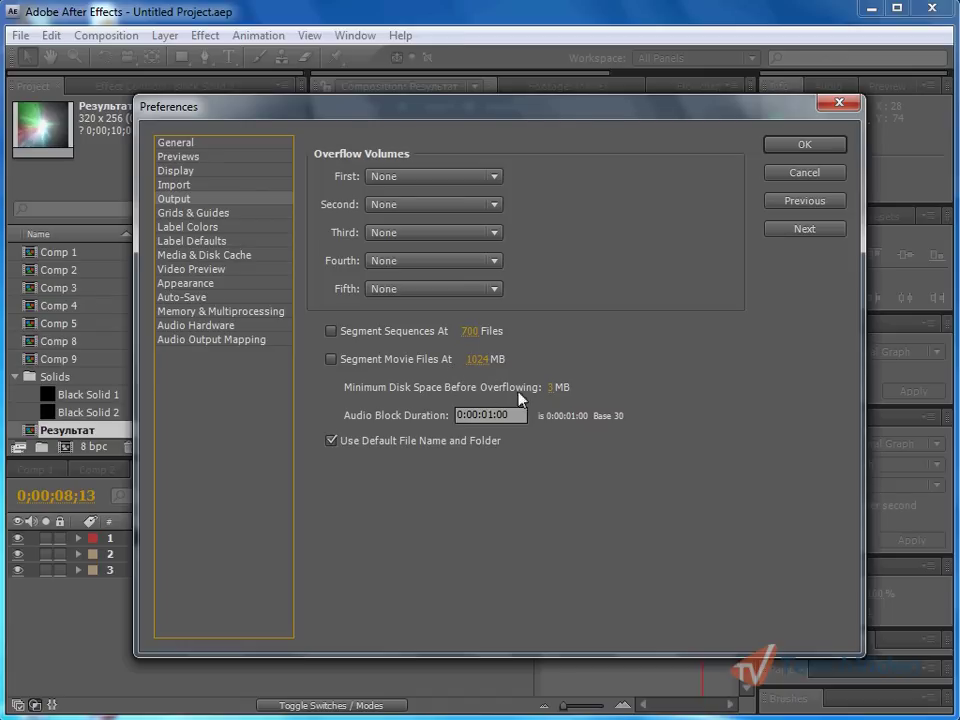
Step: Inspect the 3 MB minimum disk space value unchanged, then view Grids & Guides
{"action": "left_click", "coordinate": [551, 387]}
{"action": "left_click", "coordinate": [567, 387]}
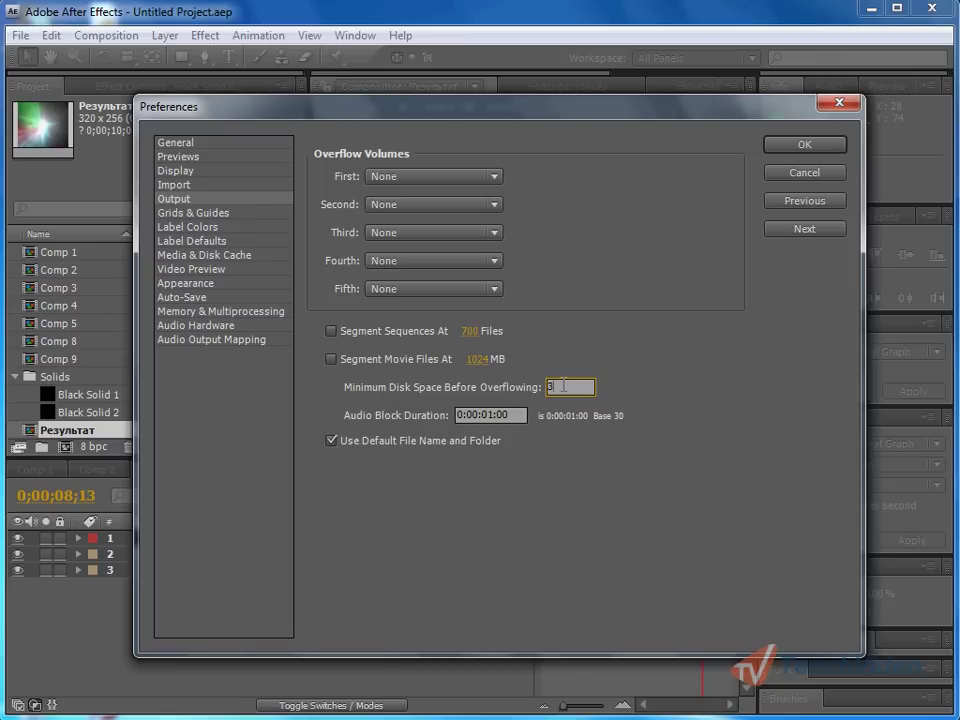
{"action": "left_click", "coordinate": [210, 215]}
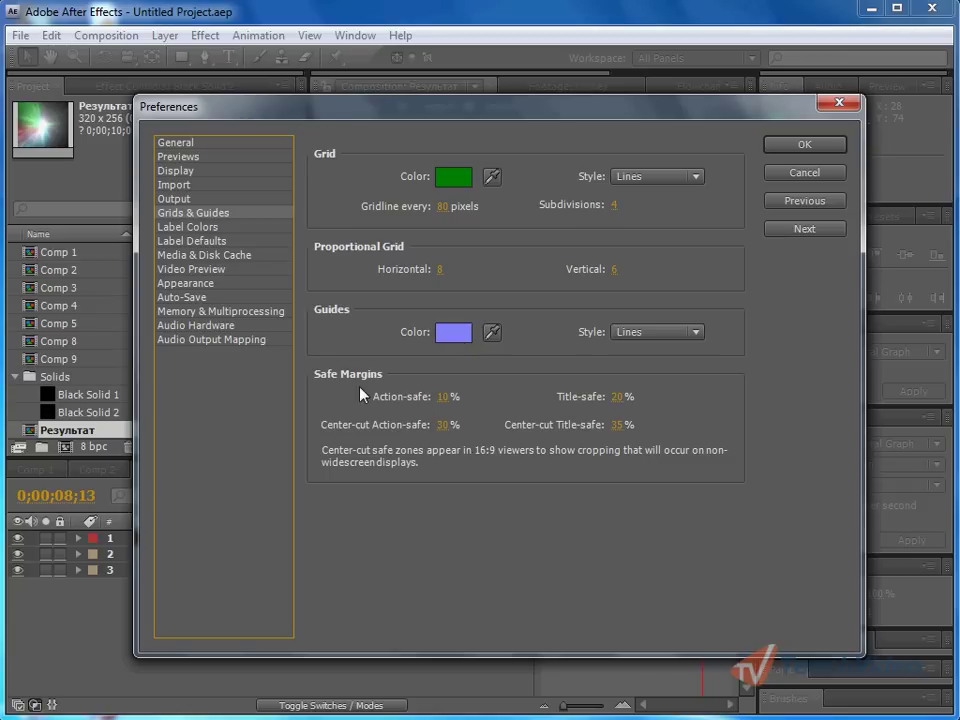
Step: Step through the Label Colors page and on to Media & Disk Cache
{"action": "left_click", "coordinate": [212, 229]}
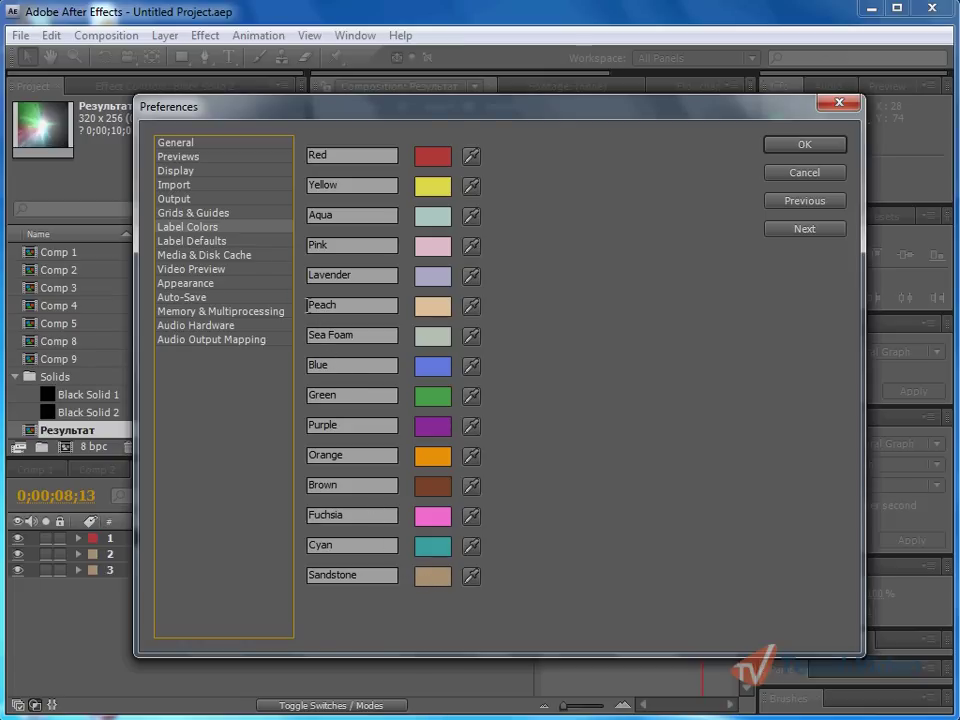
{"action": "left_click", "coordinate": [244, 256]}
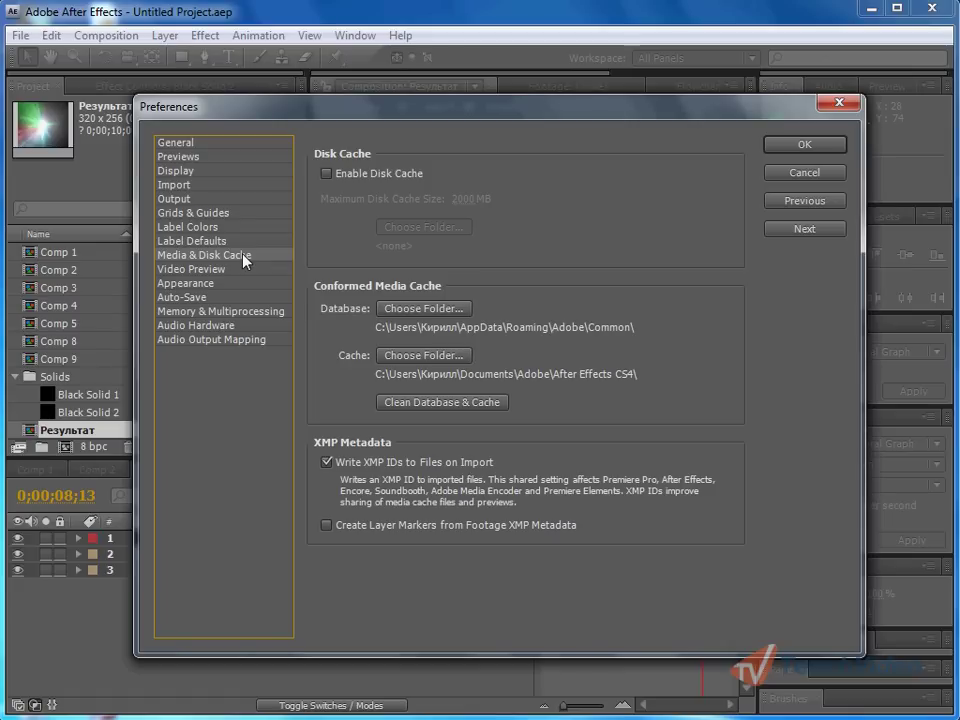
Step: Check Video Preview's output device, keeping Computer Monitor Only, then view Appearance
{"action": "left_click", "coordinate": [238, 272]}
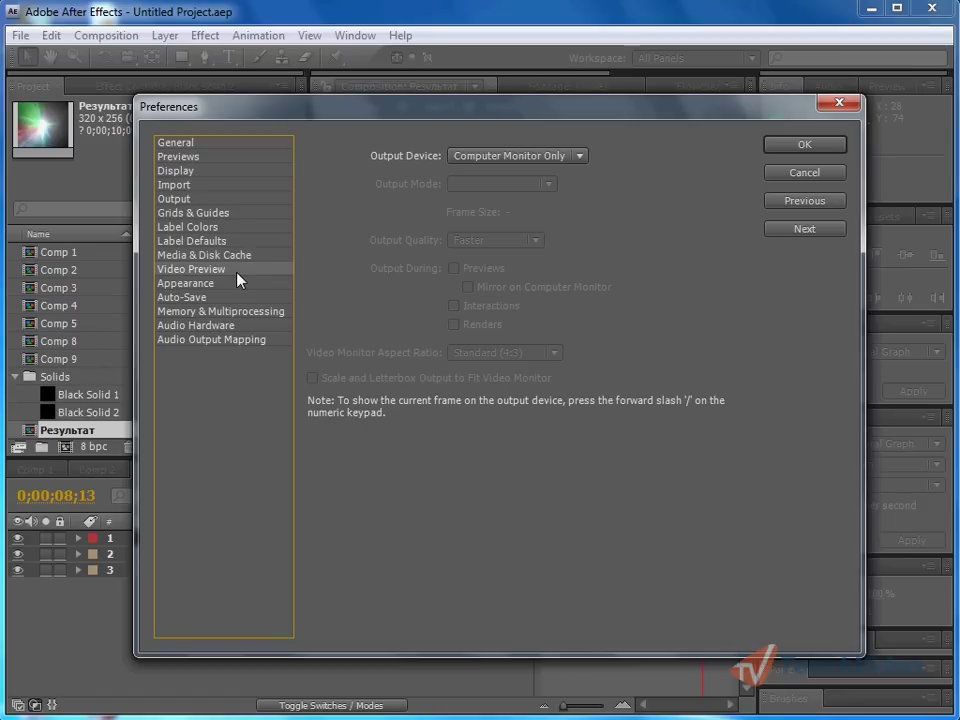
{"action": "left_click", "coordinate": [590, 157]}
{"action": "left_click", "coordinate": [586, 156]}
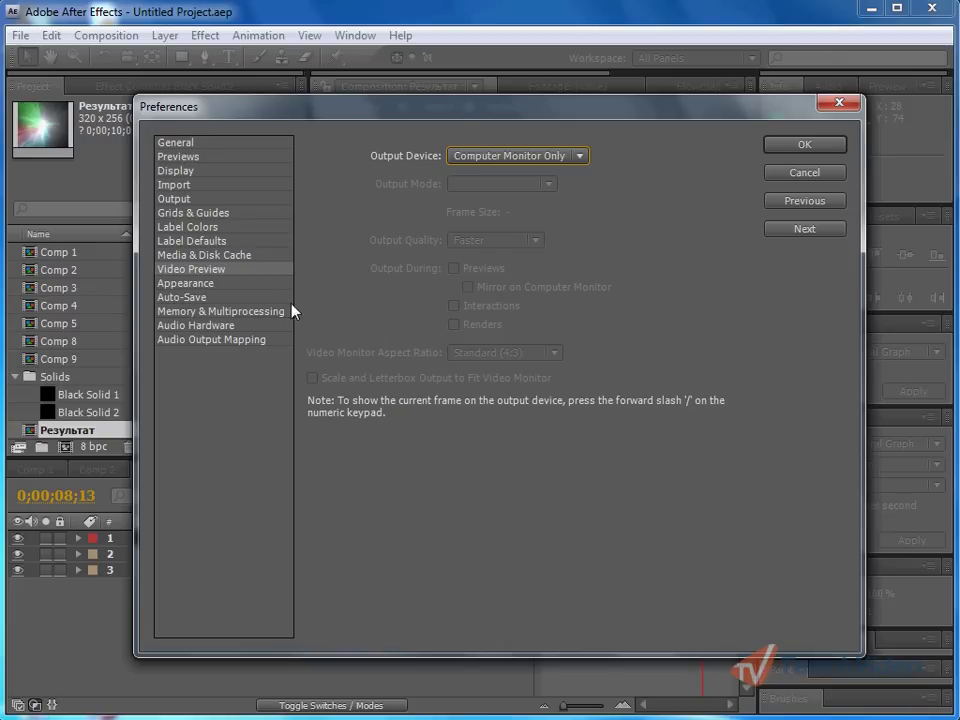
{"action": "left_click", "coordinate": [246, 285]}
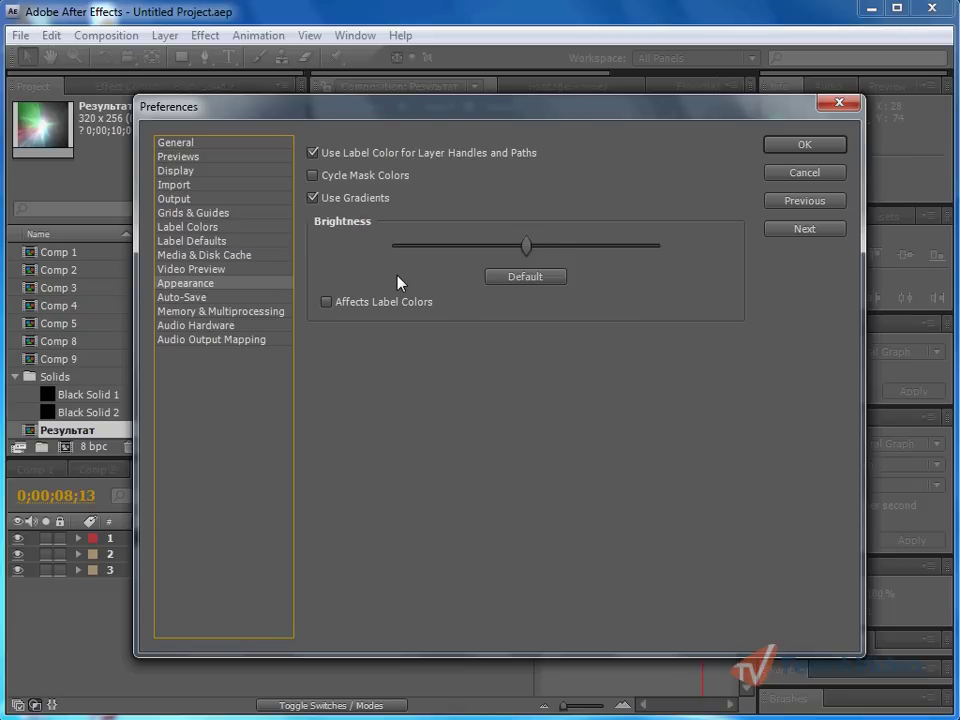
Step: Try the brightness slider, toggle auto-save on and back off, then view Audio Hardware
{"action": "mouse_move", "coordinate": [527, 246]}
{"action": "left_mouse_down"}
{"action": "mouse_move", "coordinate": [490, 246]}
{"action": "mouse_move", "coordinate": [570, 246]}
{"action": "mouse_move", "coordinate": [524, 246]}
{"action": "left_mouse_up"}
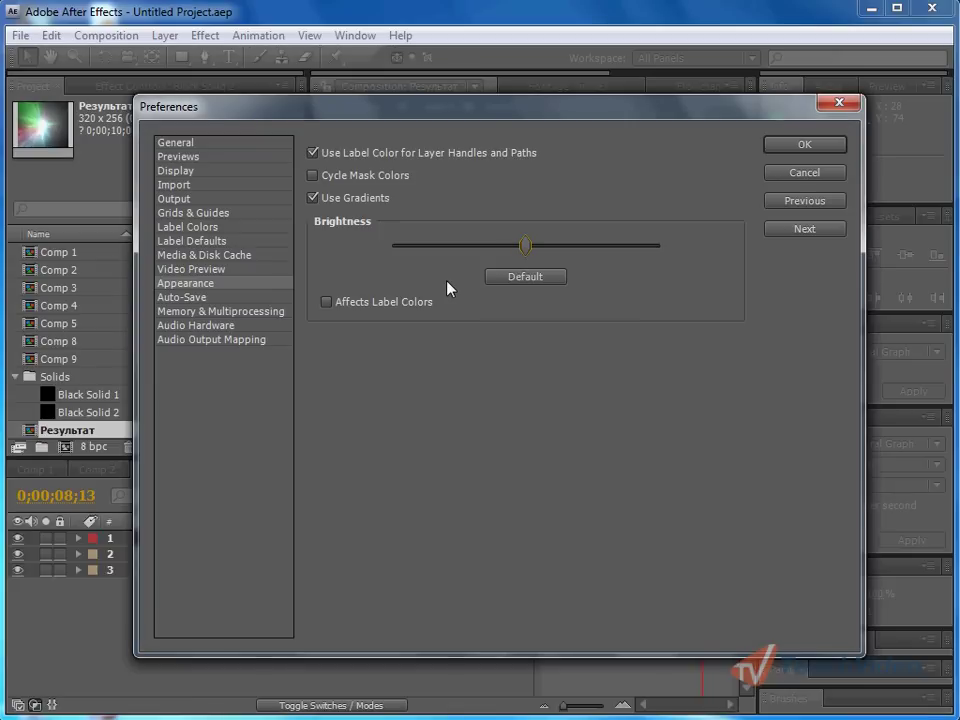
{"action": "left_click", "coordinate": [232, 299]}
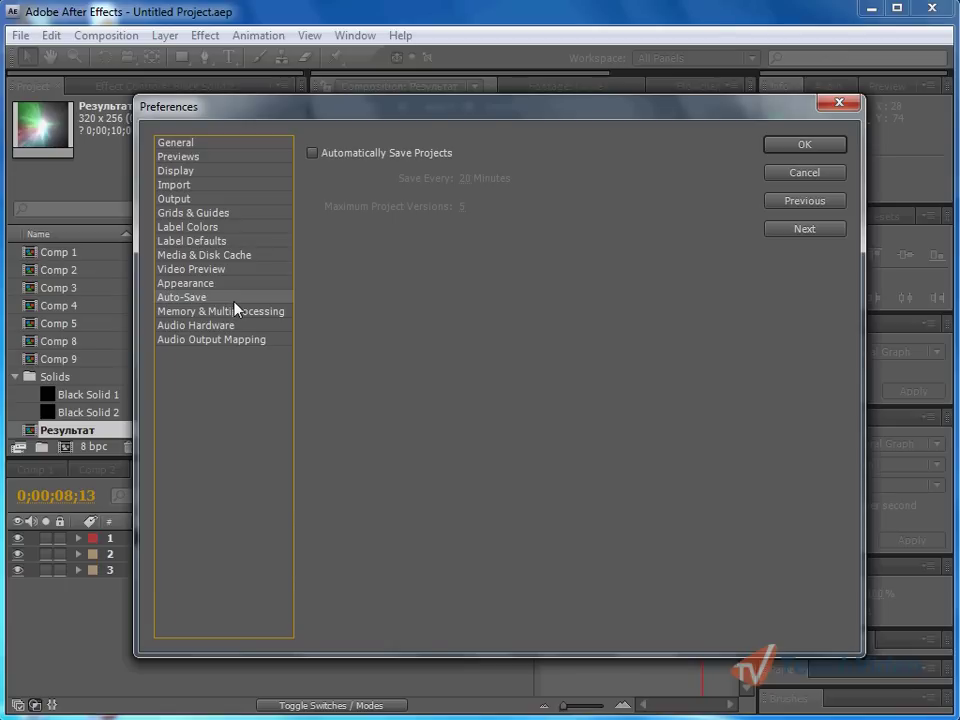
{"action": "left_click", "coordinate": [311, 153]}
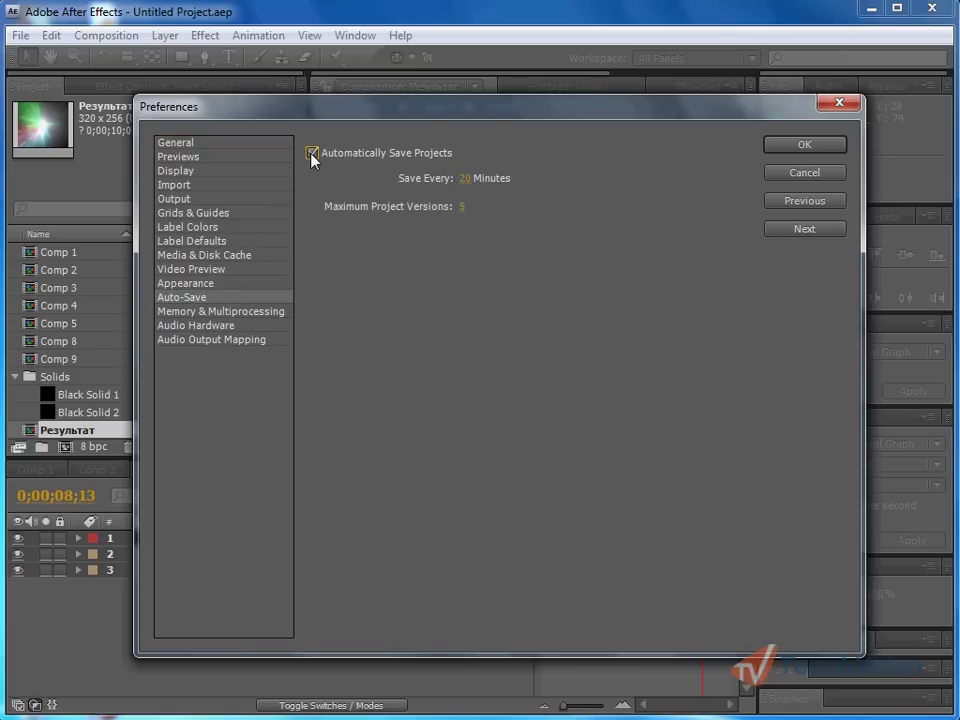
{"action": "left_click", "coordinate": [311, 153]}
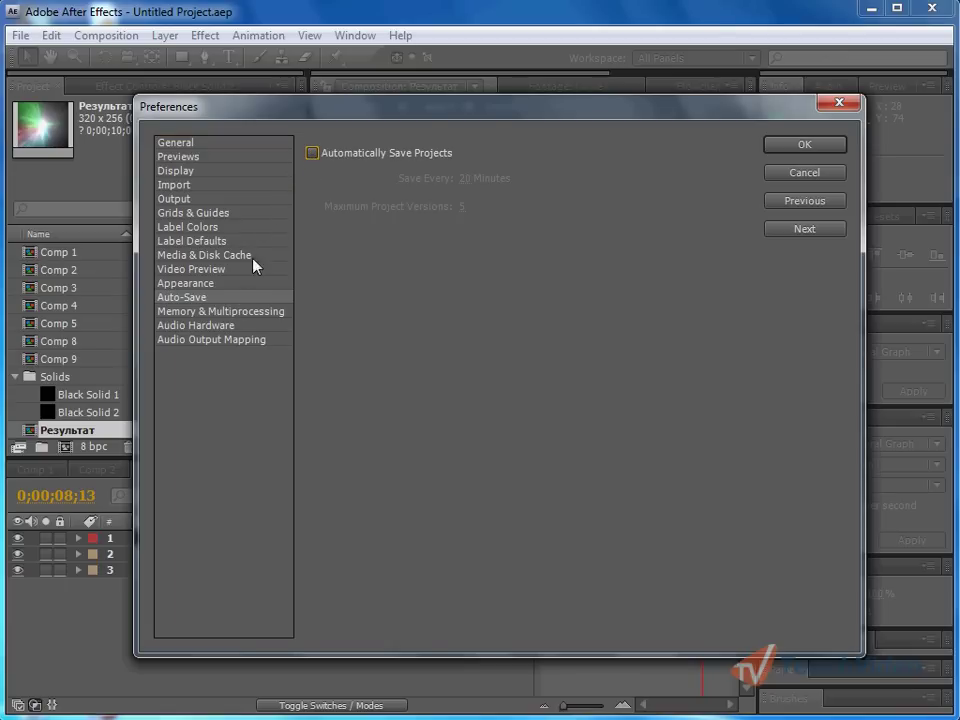
{"action": "left_click", "coordinate": [224, 326]}
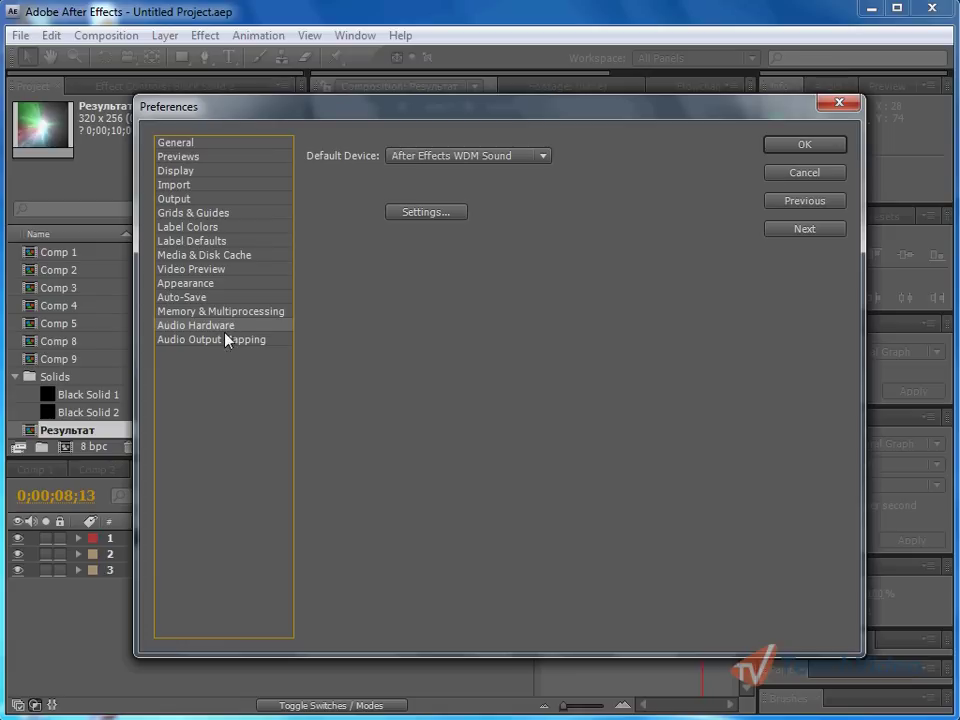
Step: Show the Audio Output Mapping page for After Effects WDM Sound
{"action": "left_click", "coordinate": [226, 341]}
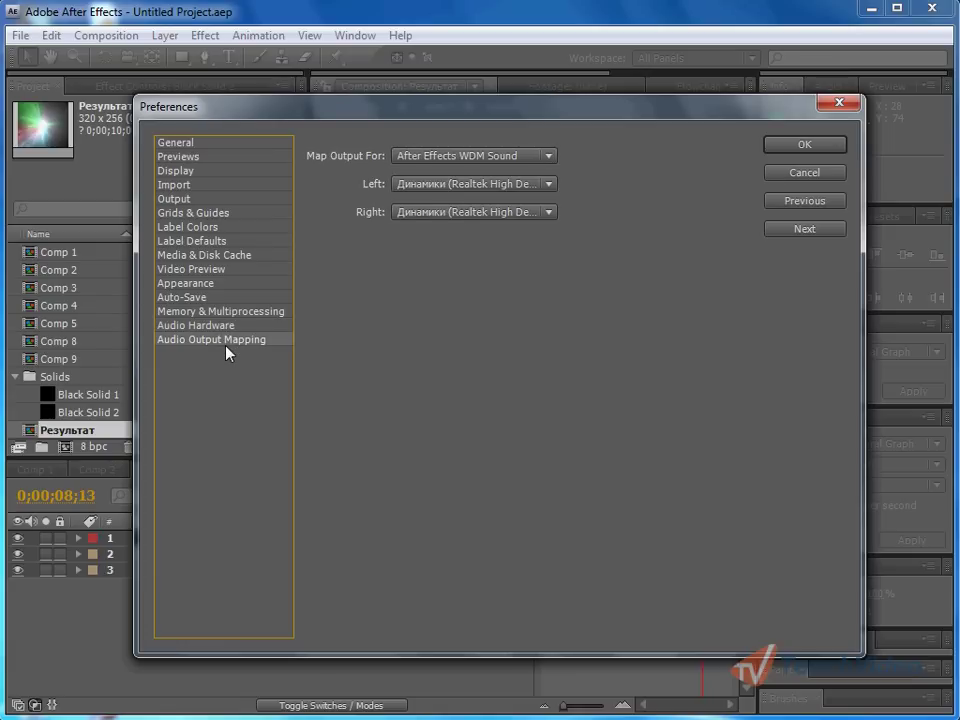